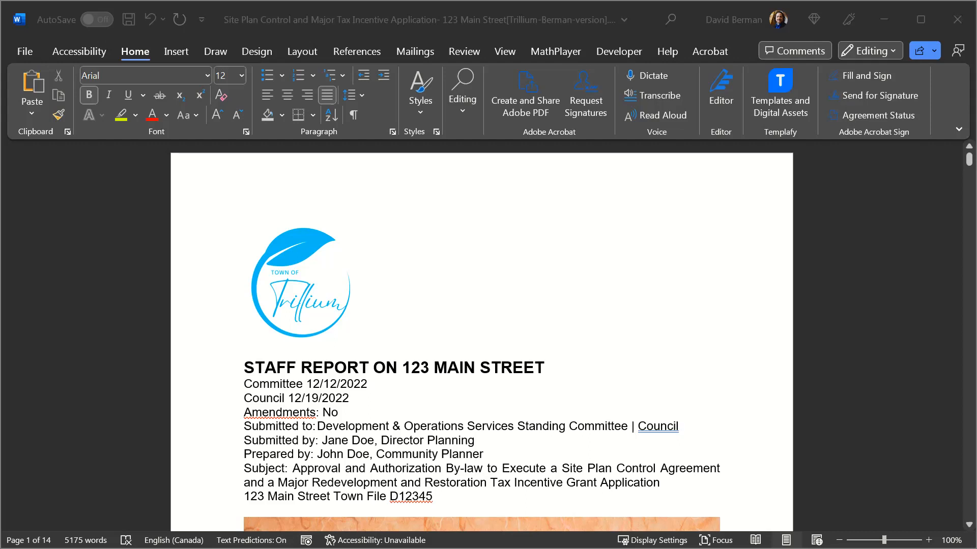
click(322, 275)
click(323, 275)
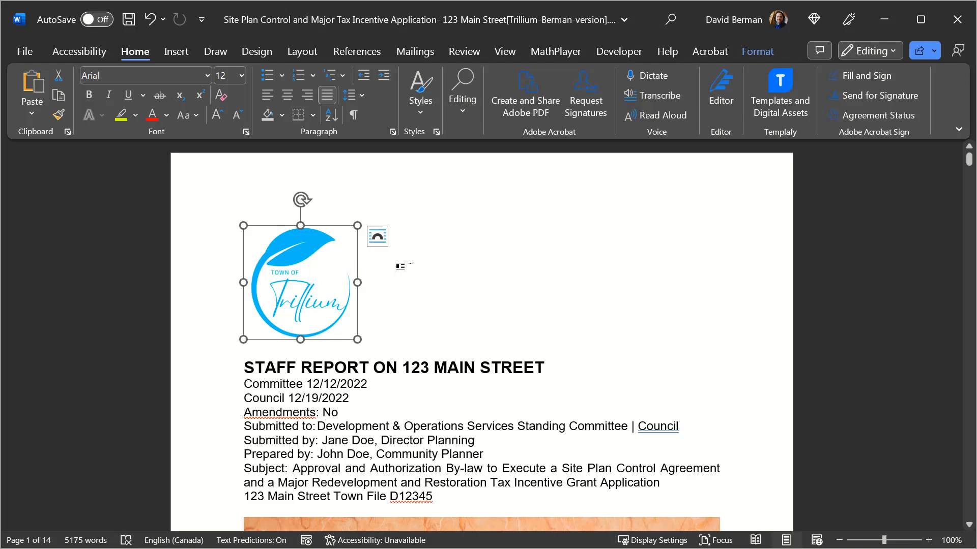
key(Right)
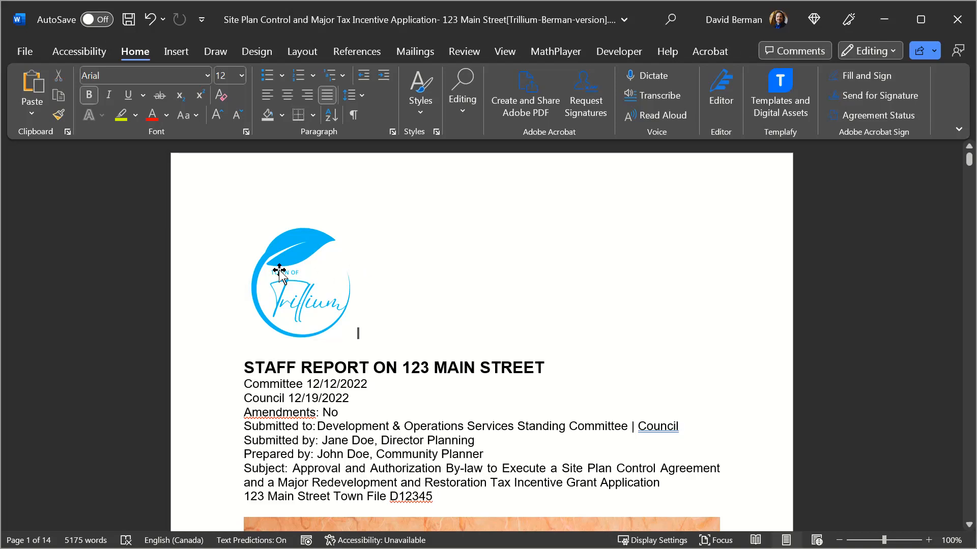
- Open the alt text of the Town of Trillium logo for editing
click(279, 270)
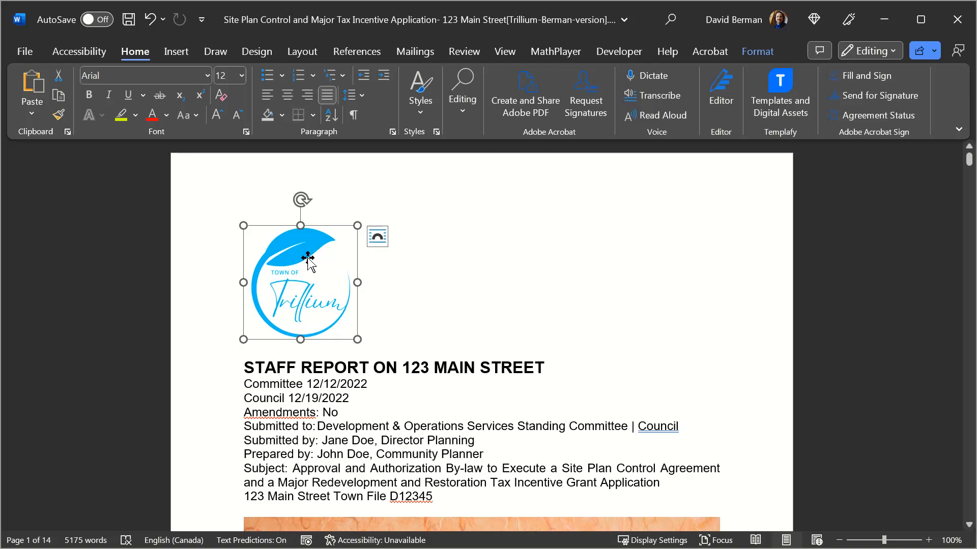
right_click(308, 258)
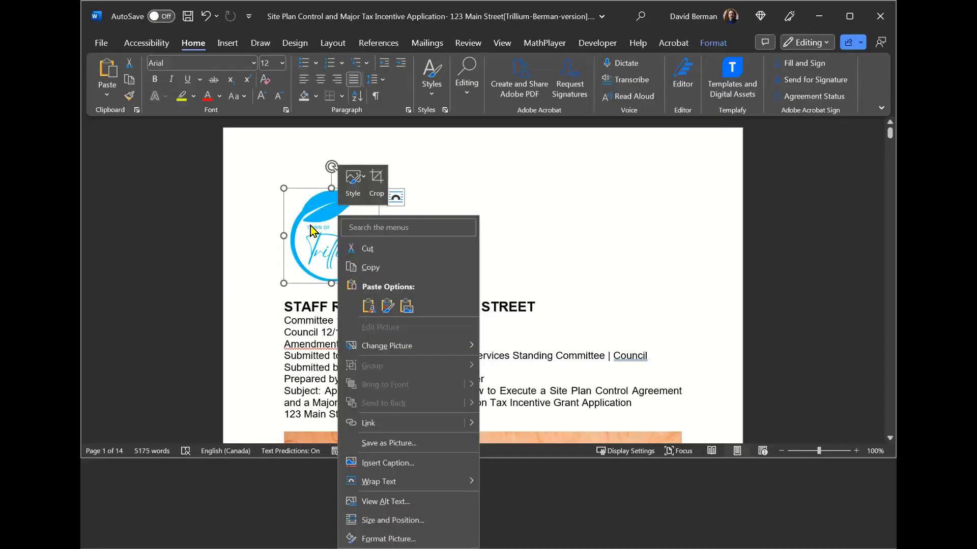
click(309, 225)
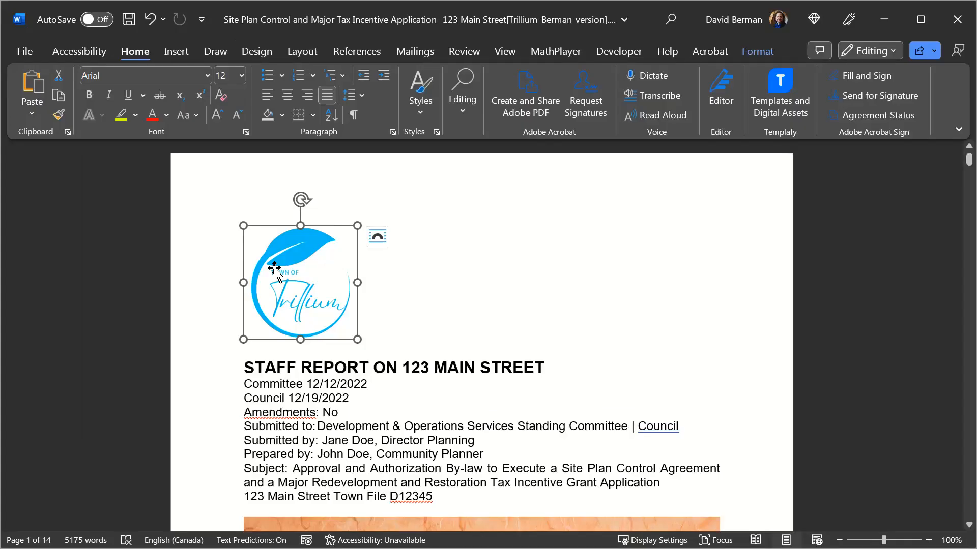
right_click(274, 270)
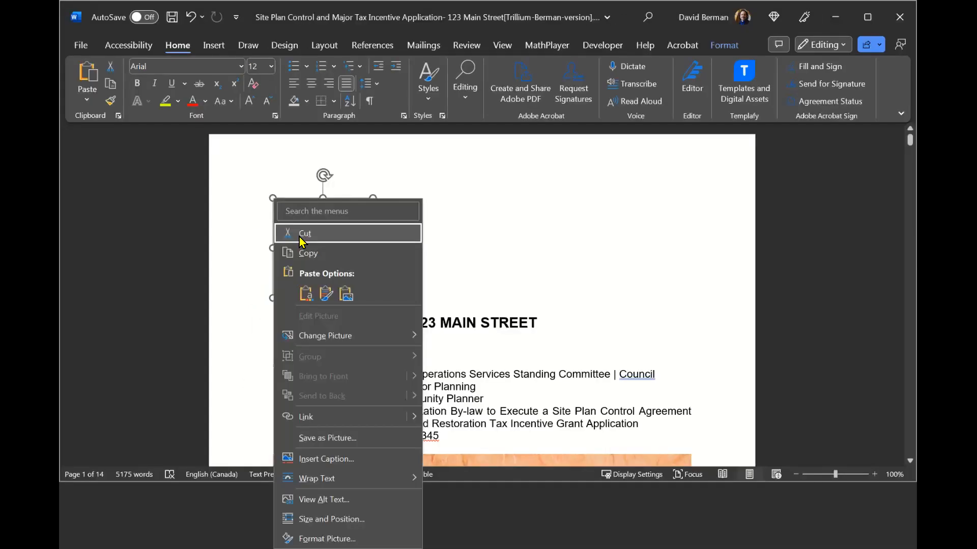
key(Down)
key(Down)
key(Down)
key(Down)
key(Down)
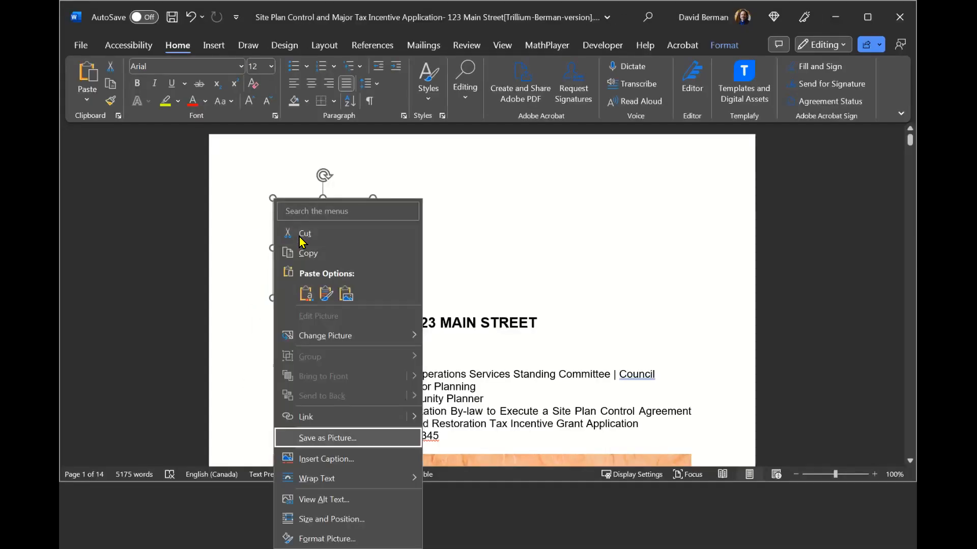
key(Down)
key(Down)
key(Down)
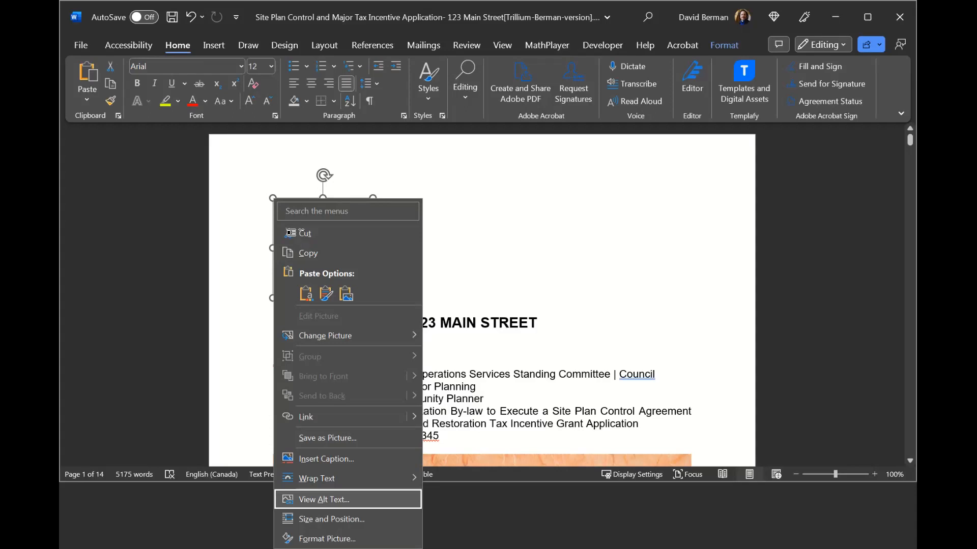
key(Return)
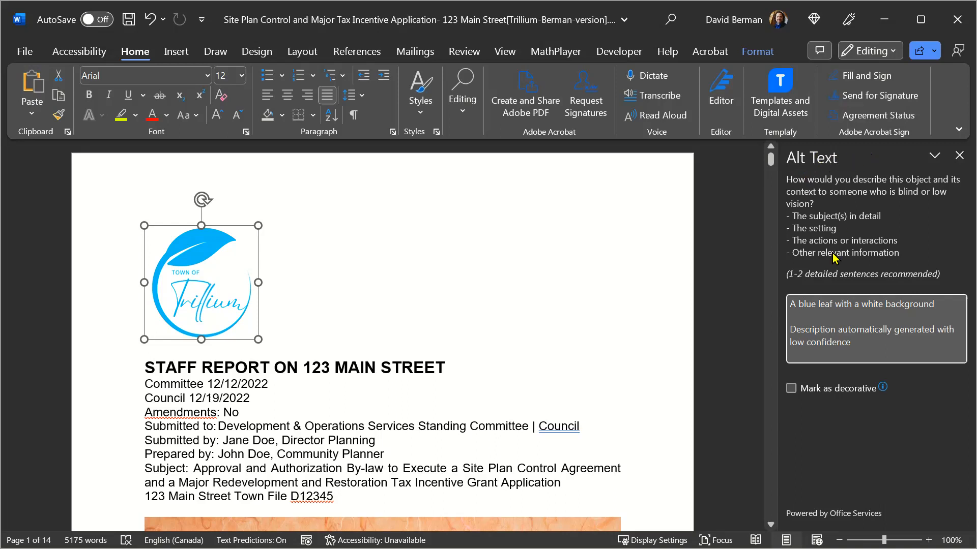
- Highlight the automatically generated description in the logo's alt text to examine it
click(795, 303)
key(shift+Down)
key(shift+Down)
- Turn off "Automatically generate alt text for me" in the accessibility options and apply the change
click(25, 51)
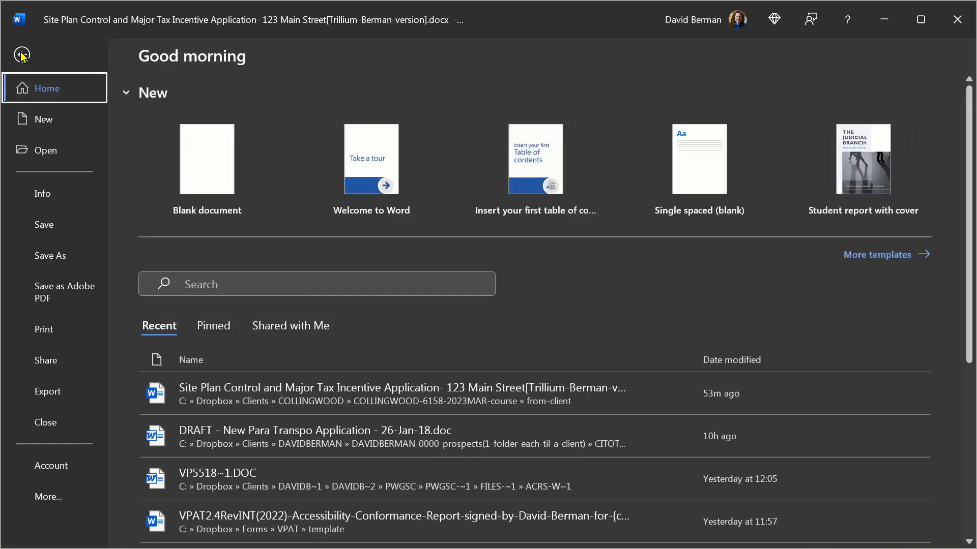
click(47, 497)
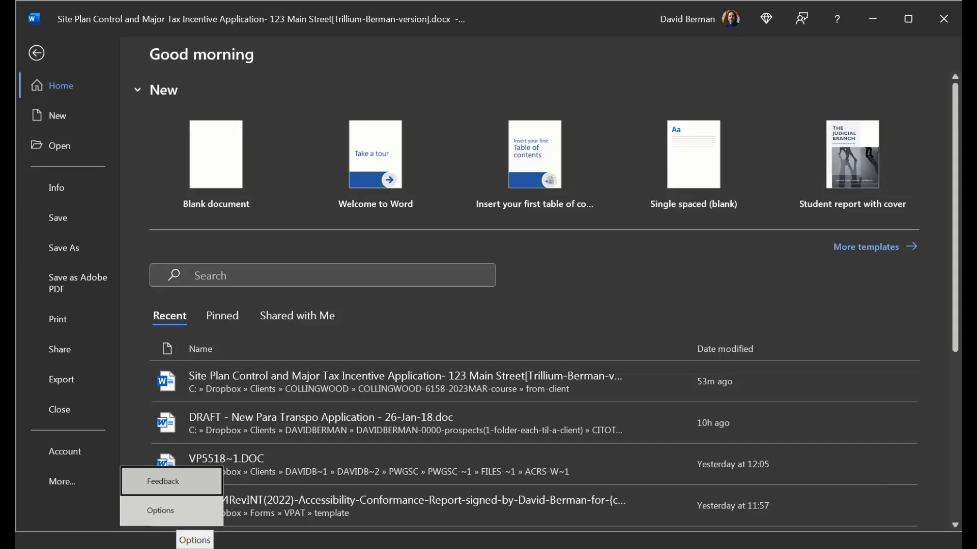
click(163, 510)
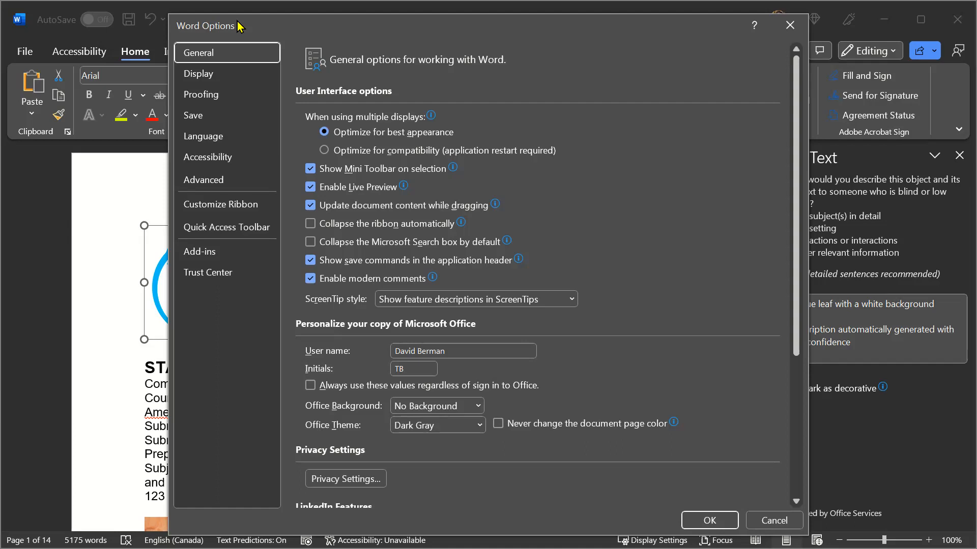
click(202, 79)
key(Down)
key(Down)
key(Down)
key(Down)
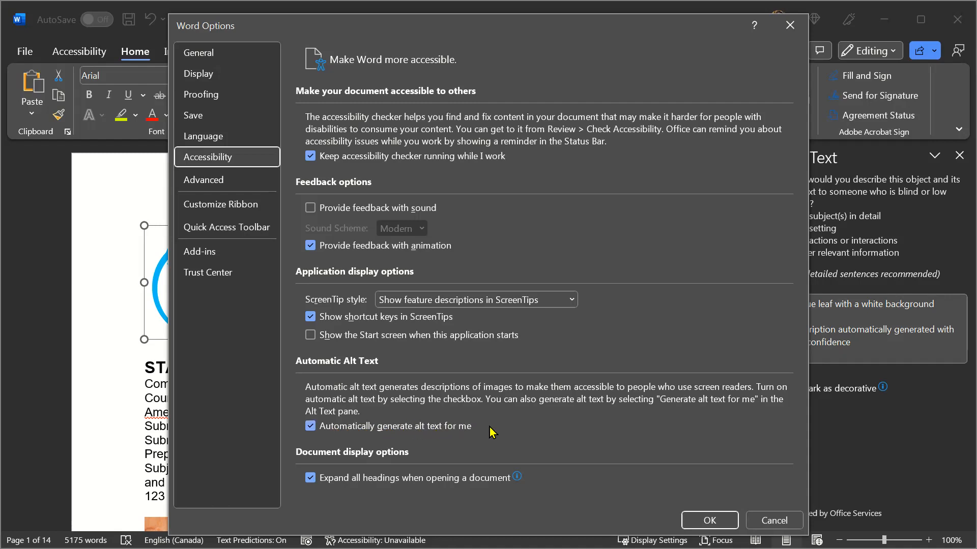
click(311, 430)
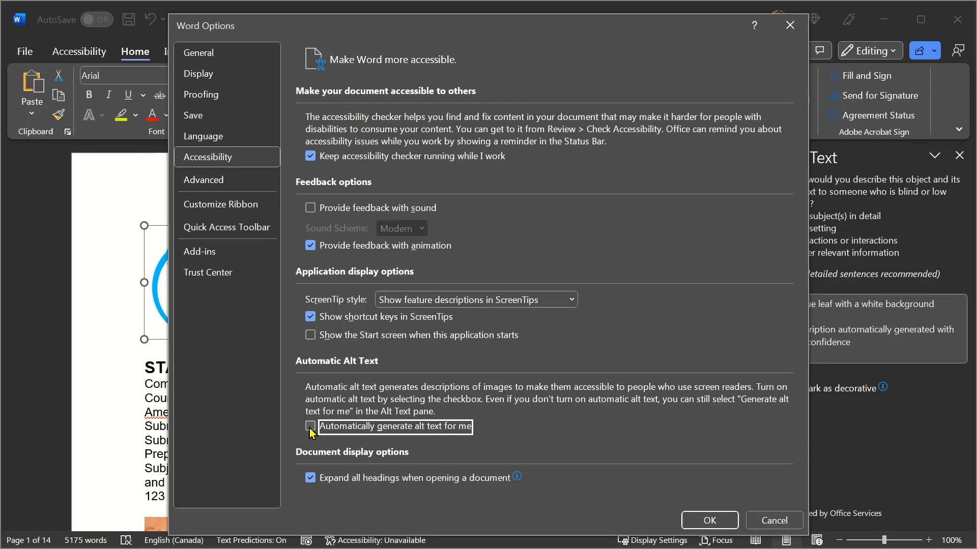
click(709, 520)
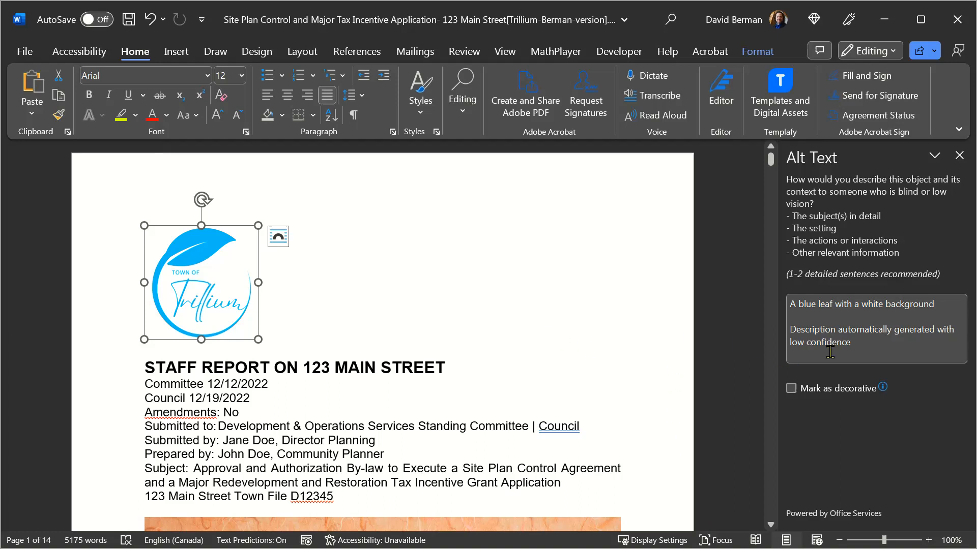
- Clear the logo's existing alt text and have a new description generated for it
click(862, 343)
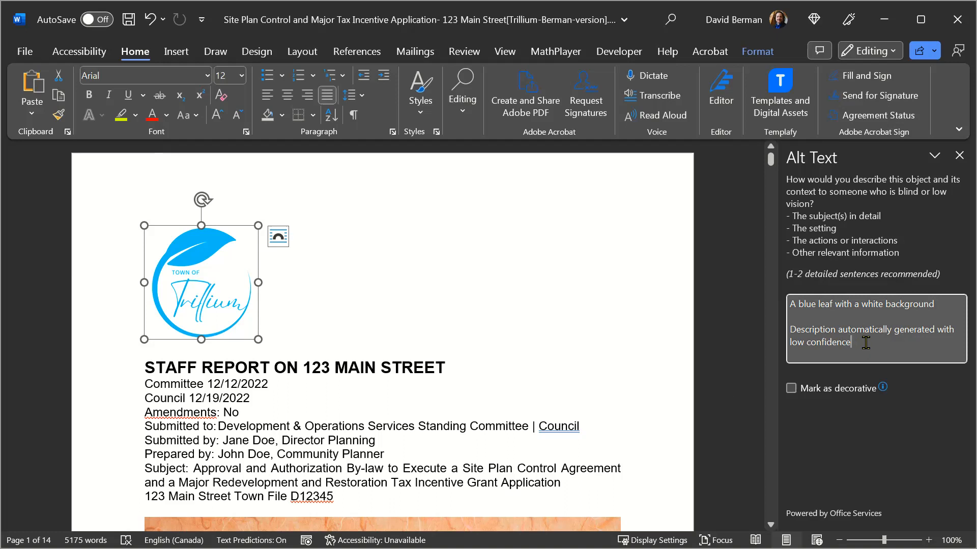
drag(866, 343, 755, 287)
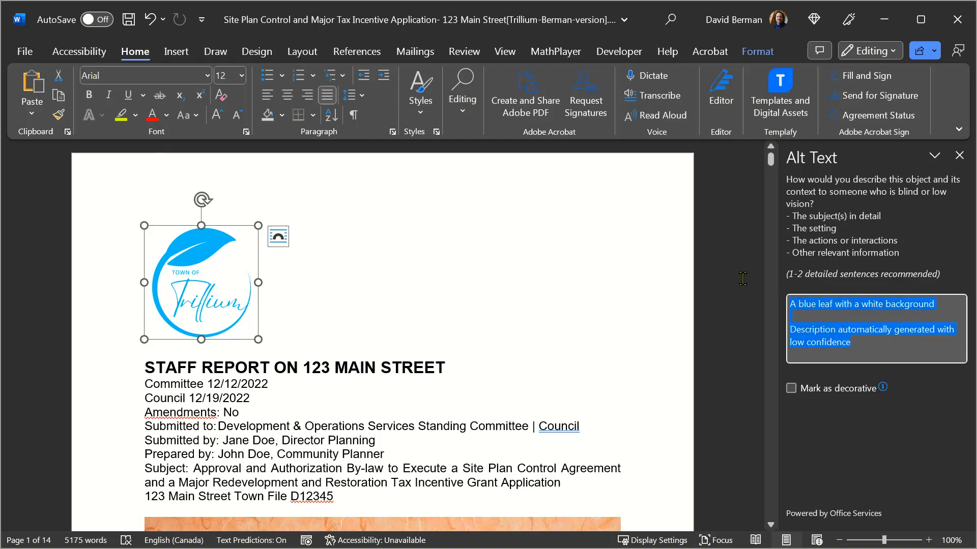
key(Delete)
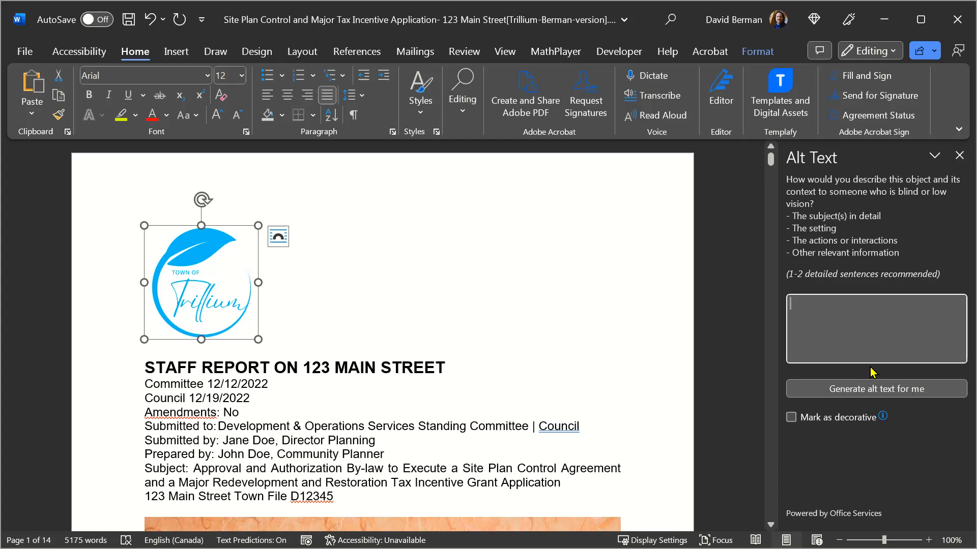
click(849, 388)
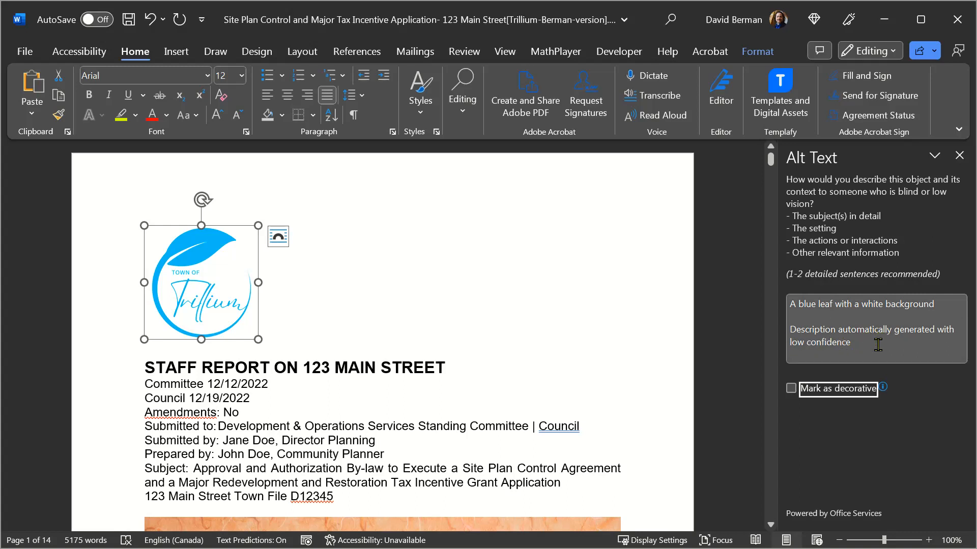
- Delete the automatic-generation note from the logo's alt text, leaving only "A blue leaf with a white background"
key(shift+Tab)
key(shift+Down)
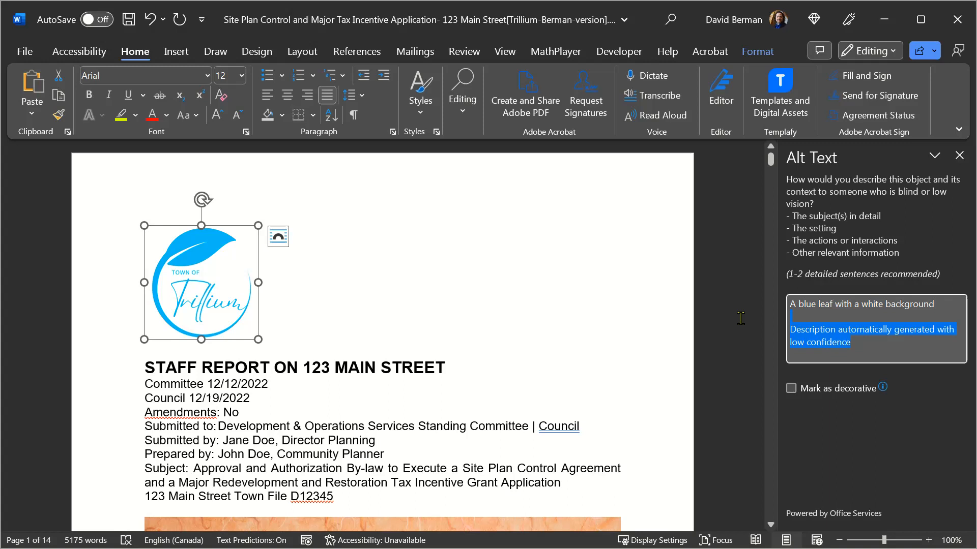
key(Delete)
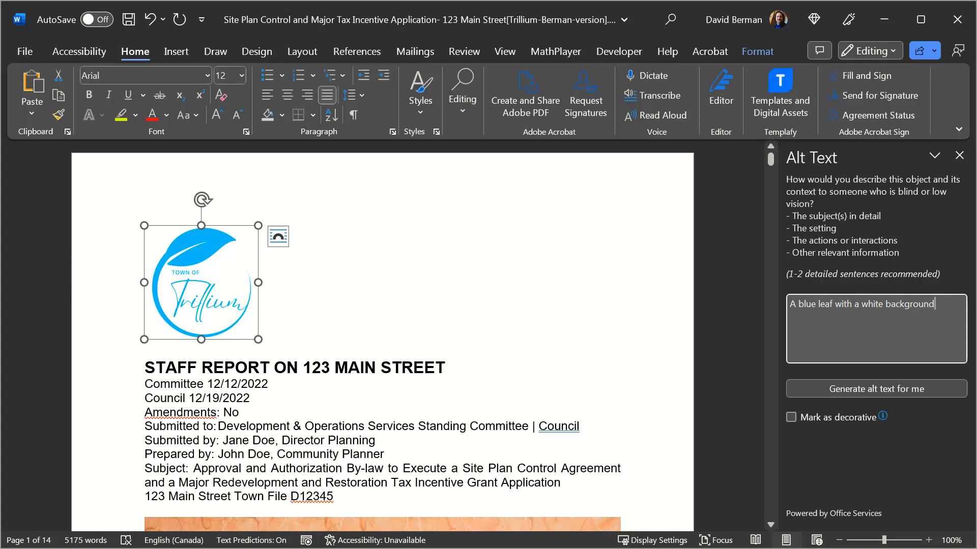
- Replace the logo's alt text with "Town of Trillium"
text(Tow)
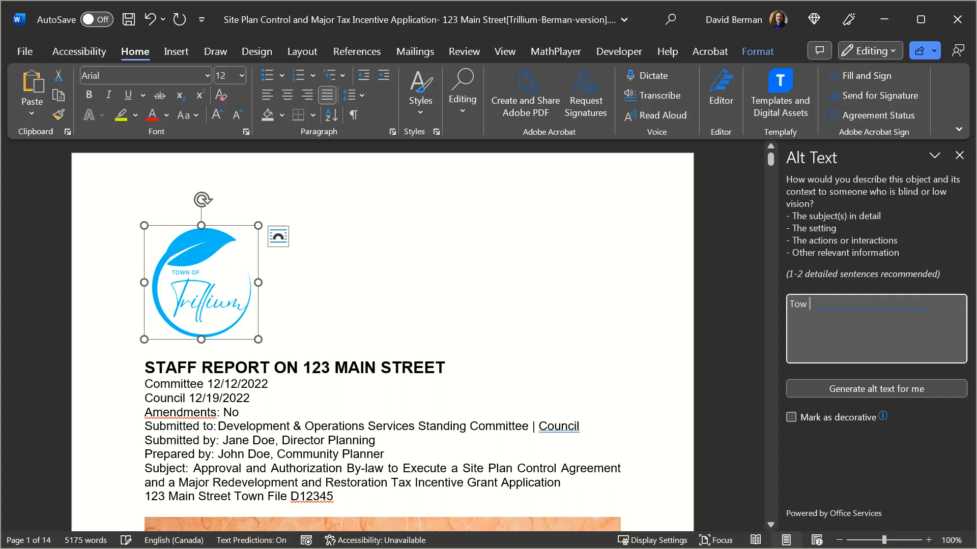
text(n of Tri)
text(lli)
text(um)
- Try putting "logo of" in front of "Town of Trillium" in the logo's alt text, and remove it again
text(logo )
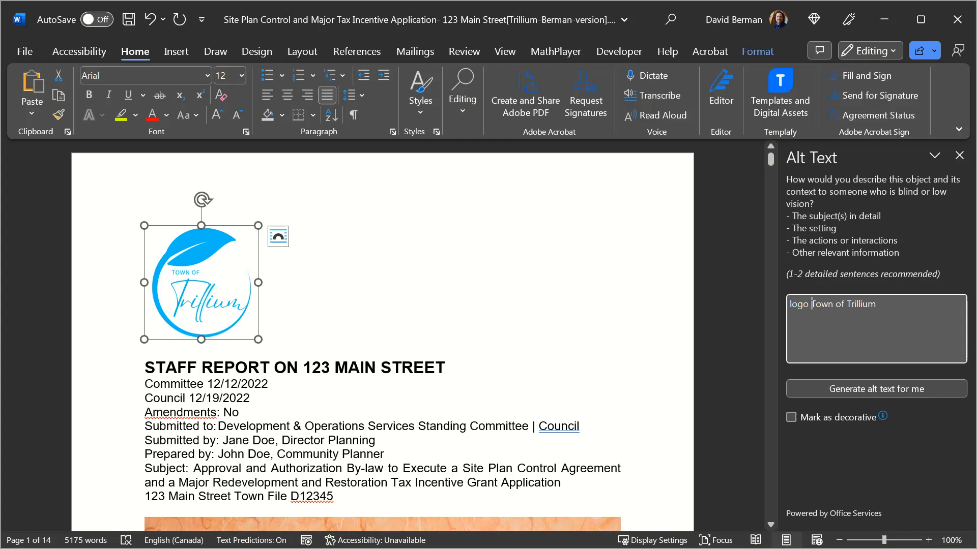
text(of)
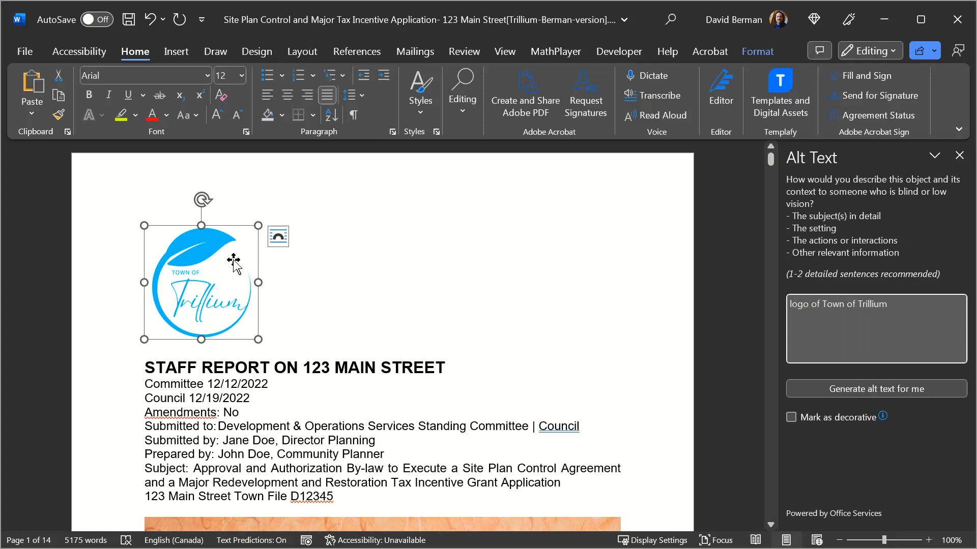
click(821, 302)
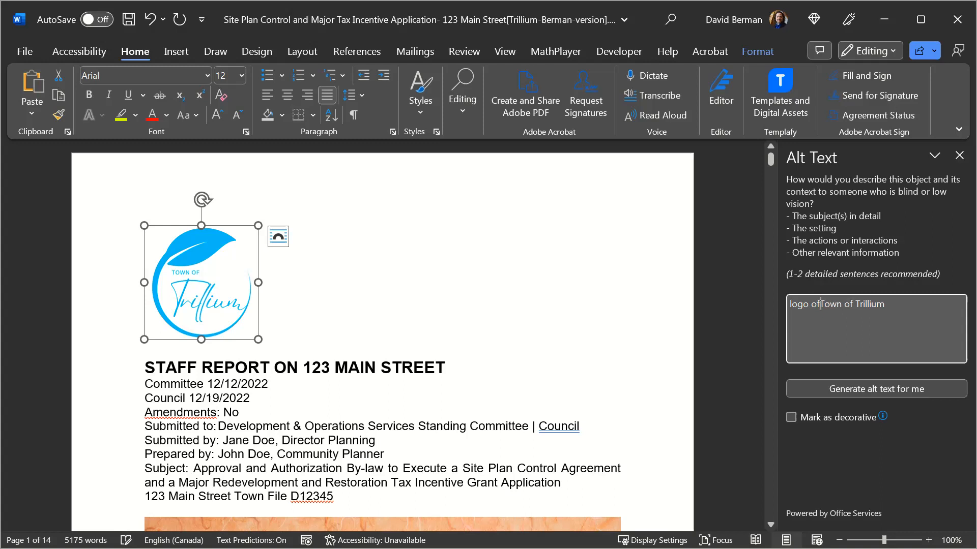
key(BackSpace)
key(BackSpace)
key(BackSpace)
key(BackSpace)
key(BackSpace)
key(BackSpace)
key(BackSpace)
key(BackSpace)
click(864, 306)
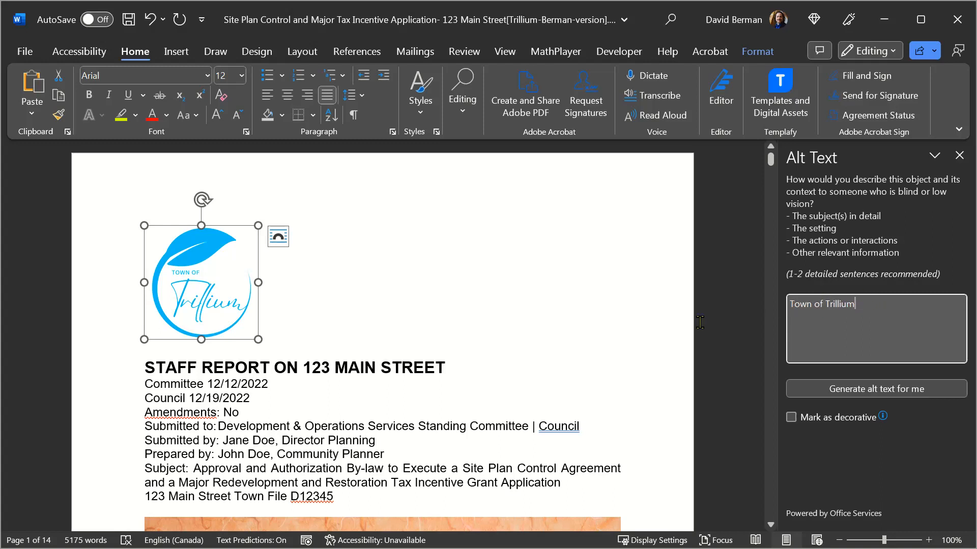
- Insert one blank line between the heading "STAFF REPORT ON 123 MAIN STREET" and the Committee date line
click(458, 366)
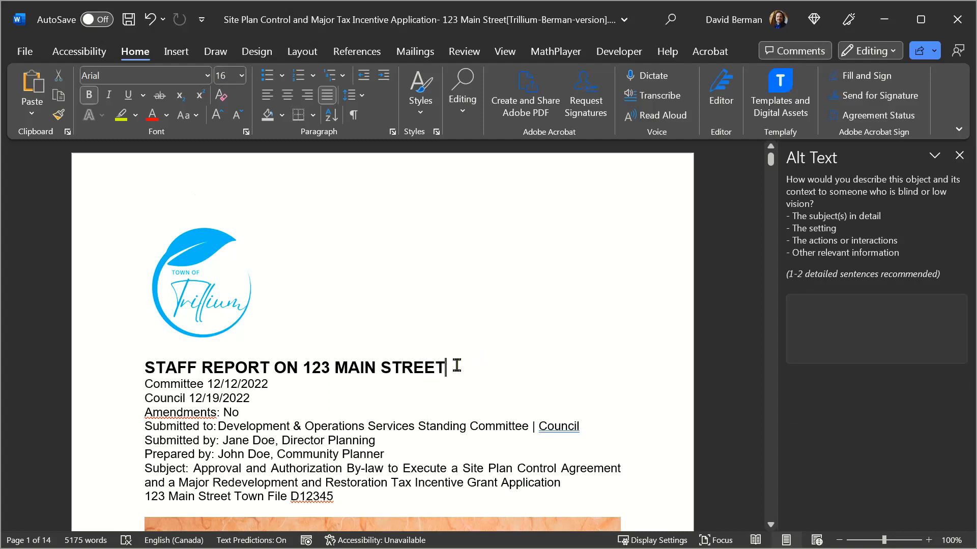
key(Return)
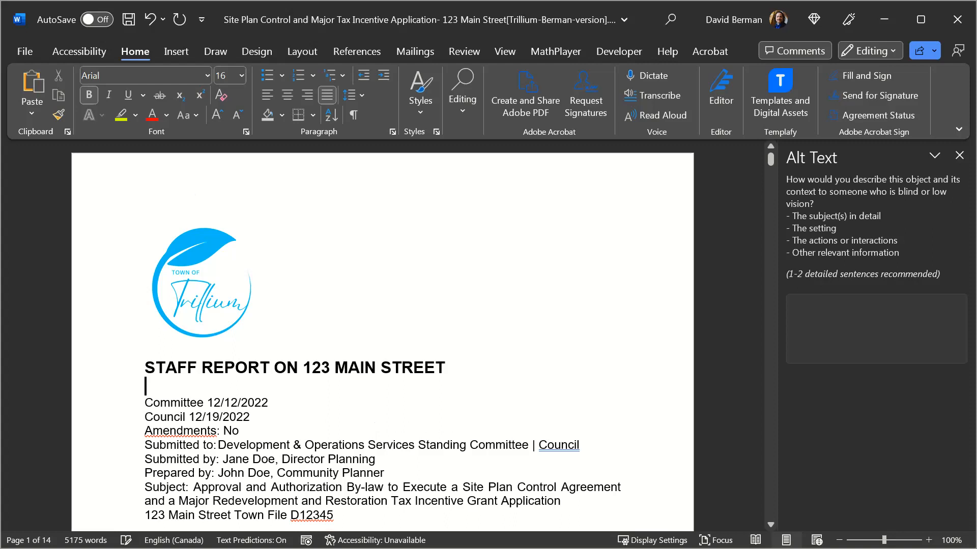
text(TOW)
key(BackSpace)
key(BackSpace)
key(BackSpace)
key(Down)
key(Return)
key(Up)
key(BackSpace)
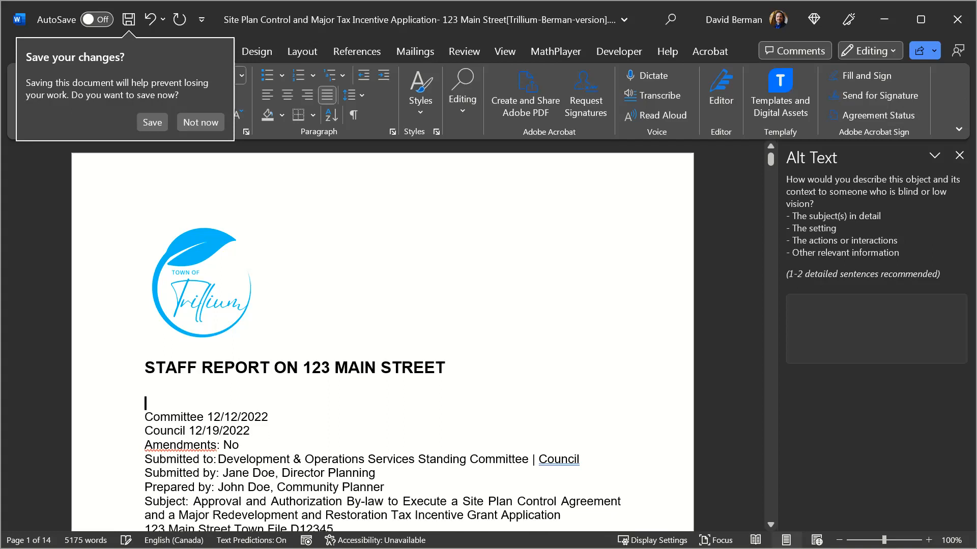
key(Delete)
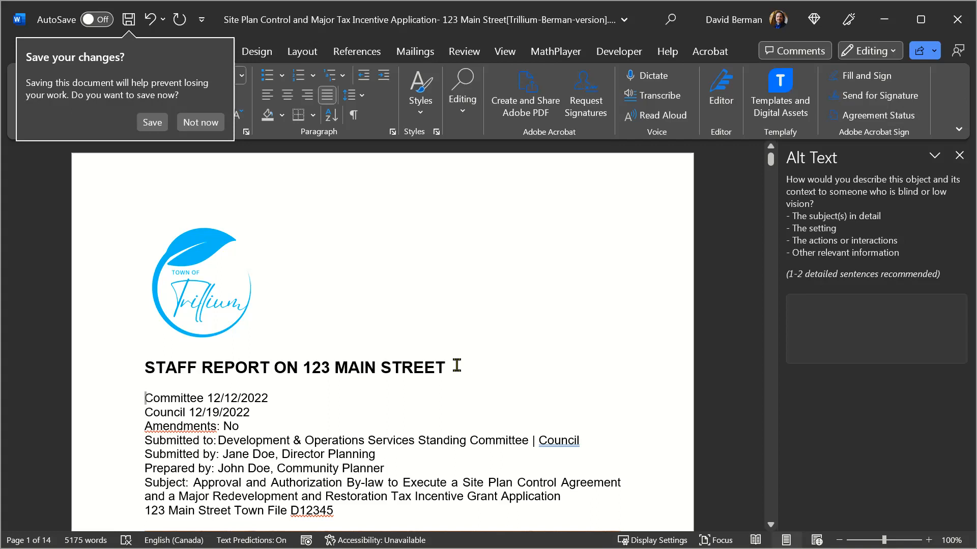
- Add the line "Town of Trillium" in bold directly above the Committee date line
text(Town of Trill)
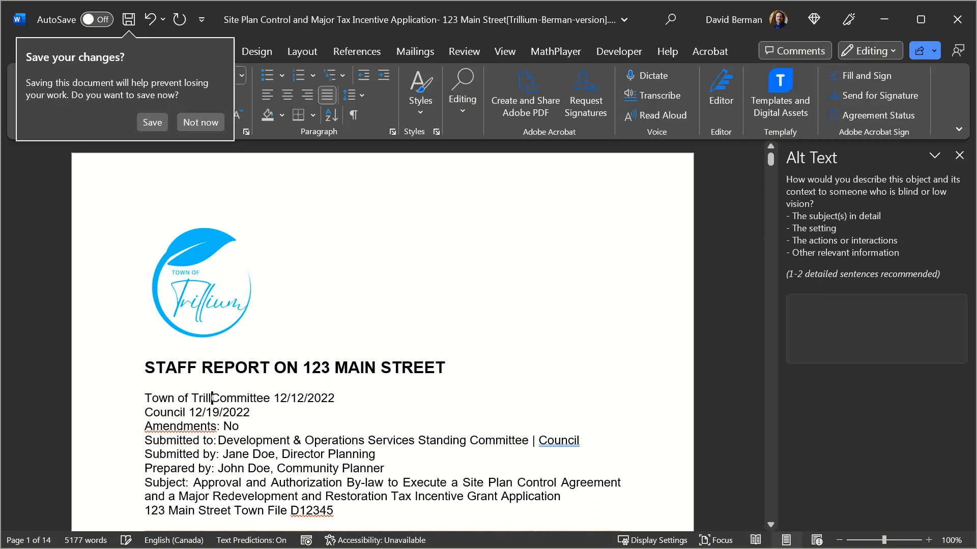
text(ium)
key(Return)
key(Up)
key(shift+Down)
key(ctrl+b)
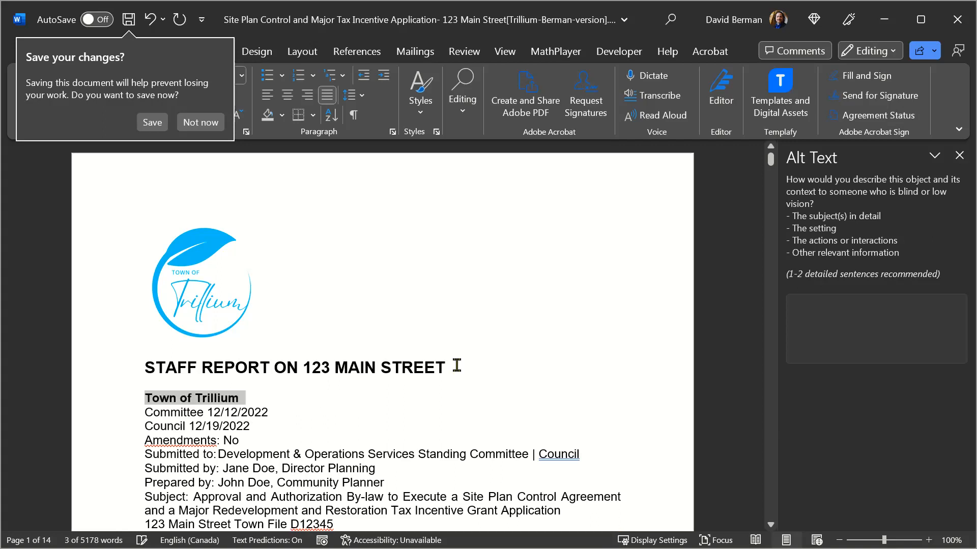
key(Left)
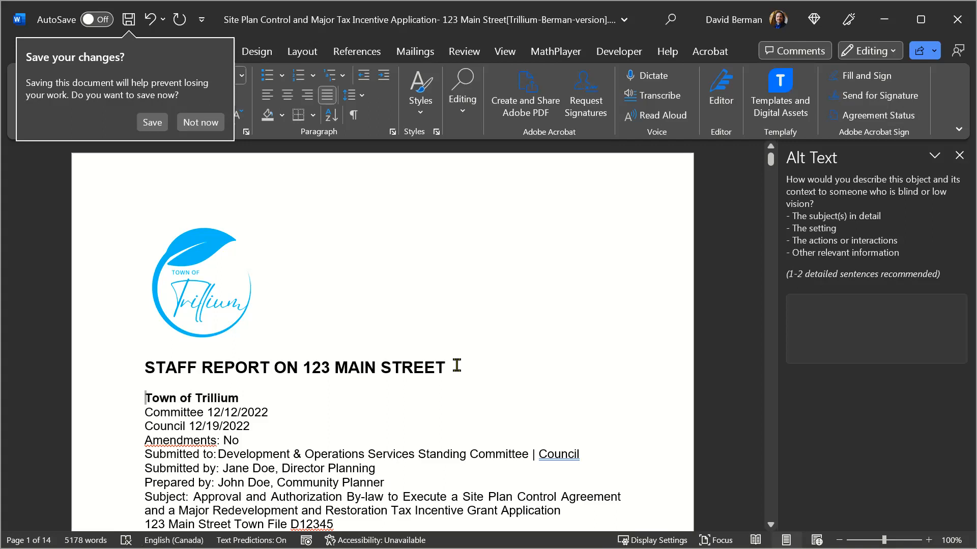
key(shift+Down)
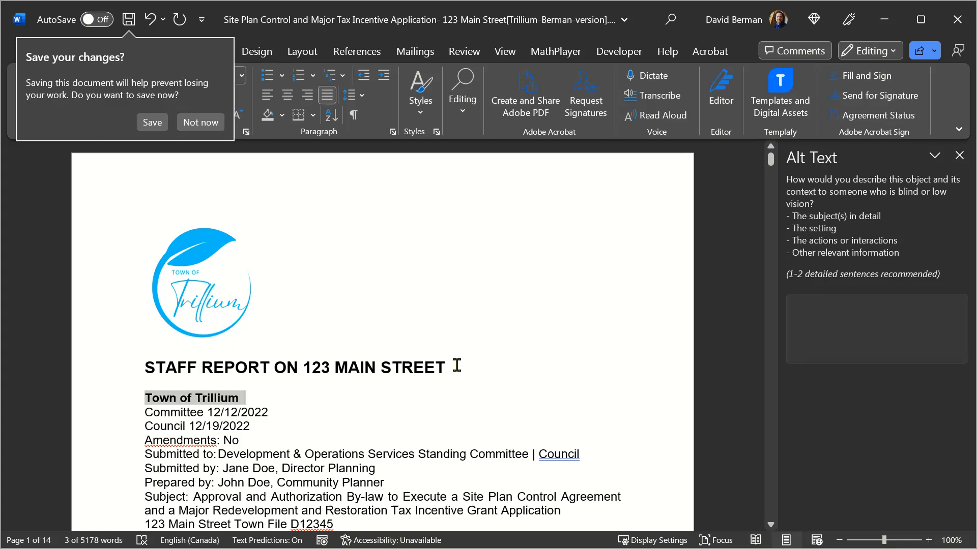
click(439, 363)
- Change the logo's alt text to "logo of Town of Trillium"
click(189, 249)
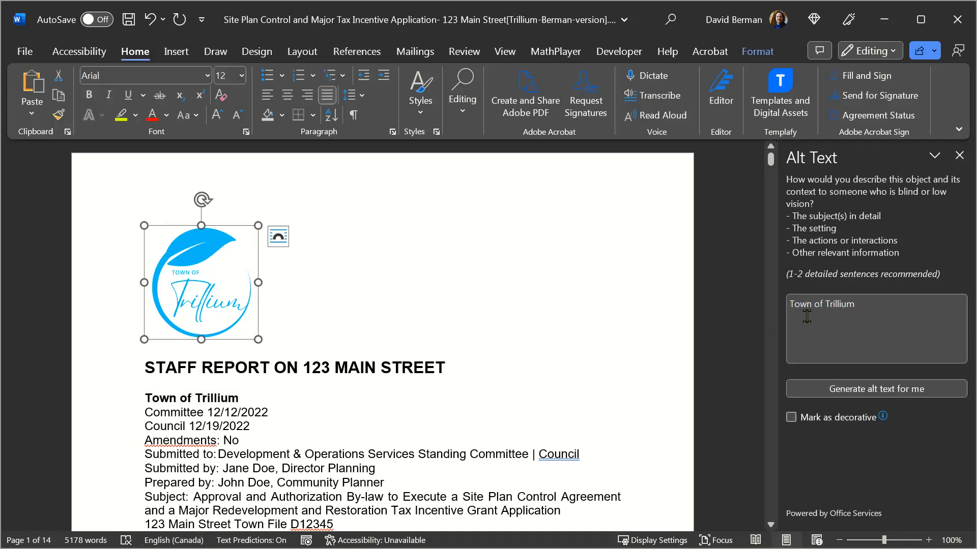
click(789, 304)
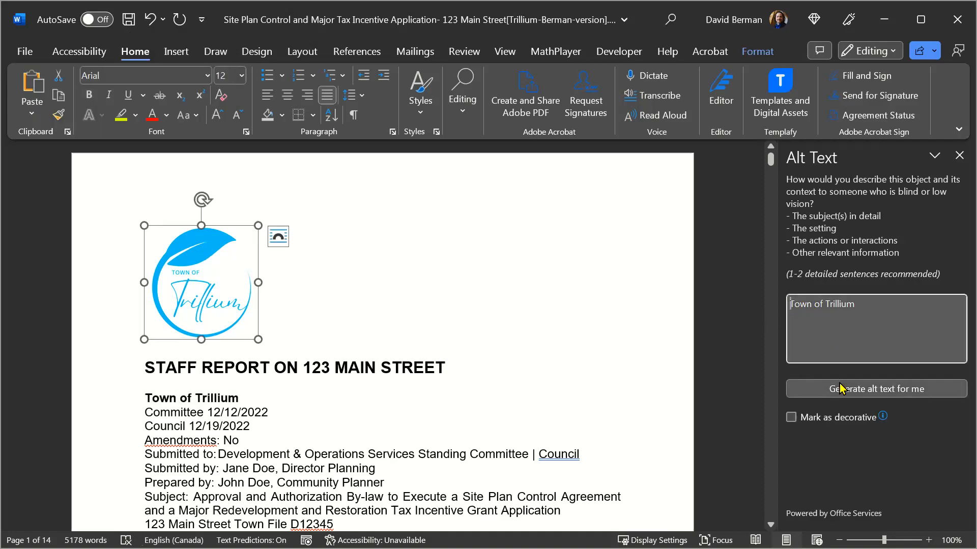
text(logo of)
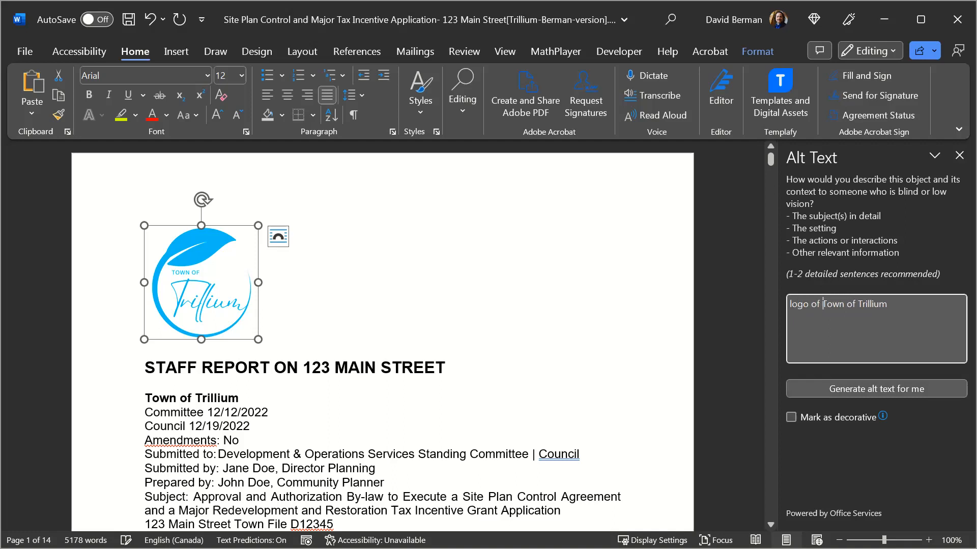
click(229, 397)
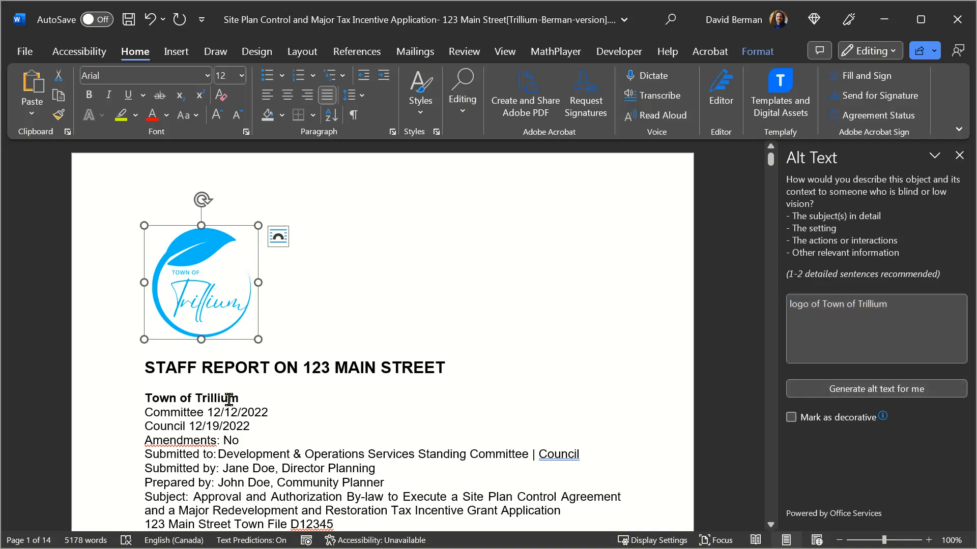
- Review the alt text of the Town of Trillium logo above the report heading
click(197, 273)
click(930, 341)
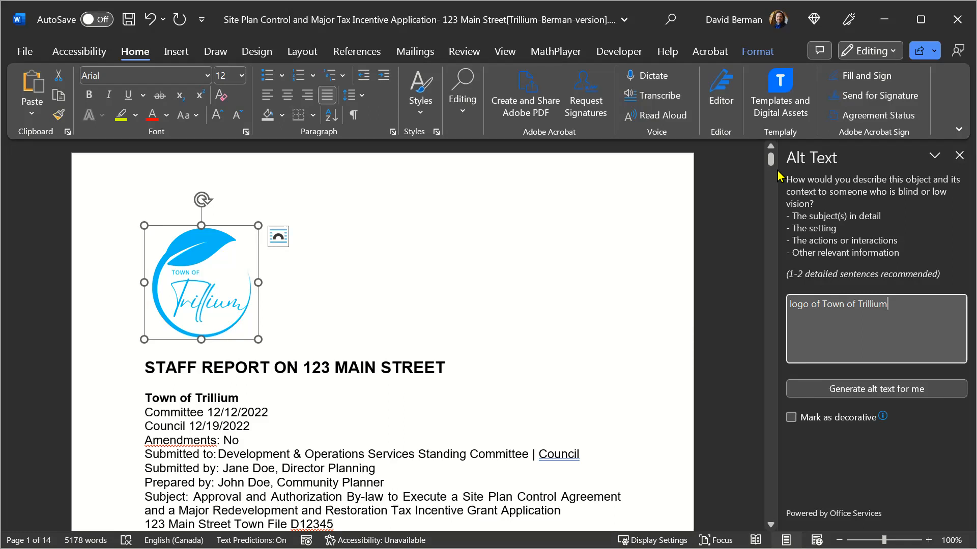
- Mark the orange textured paper banner between the report details and the PURPOSE section as decorative
click(771, 525)
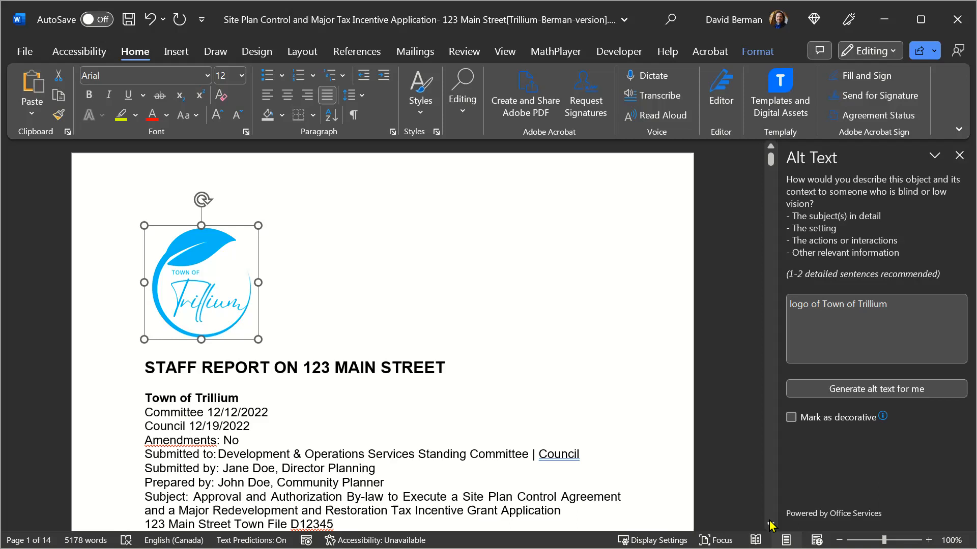
scroll(770, 526, down, 4)
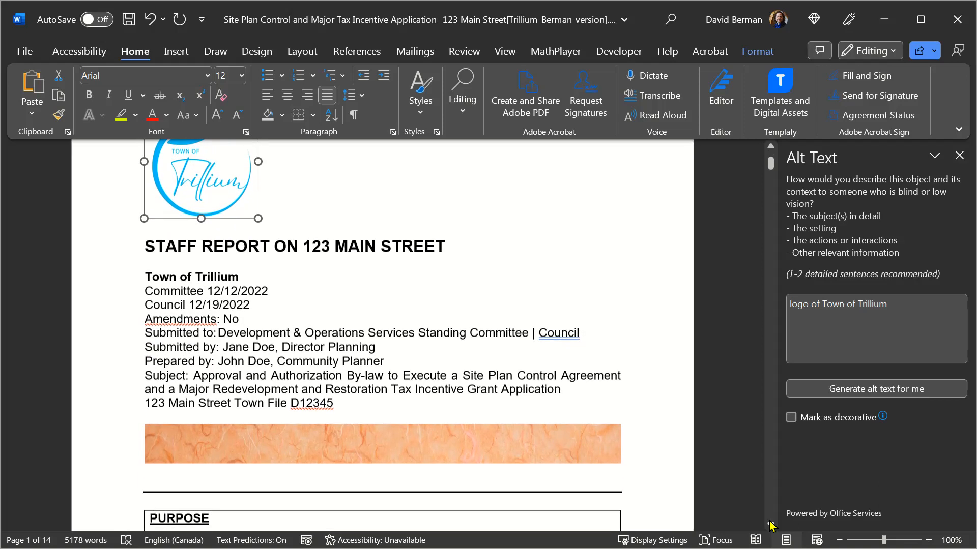
scroll(771, 525, down, 2)
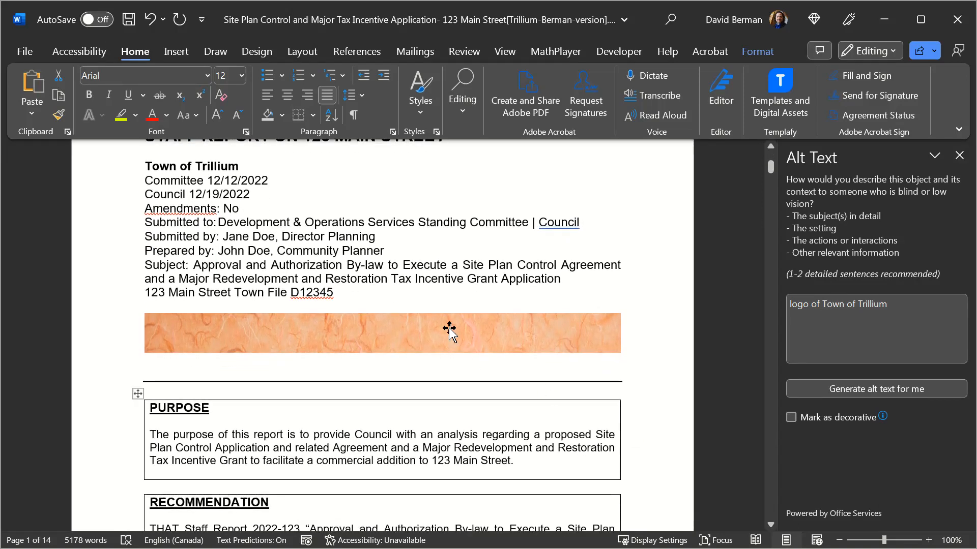
click(382, 294)
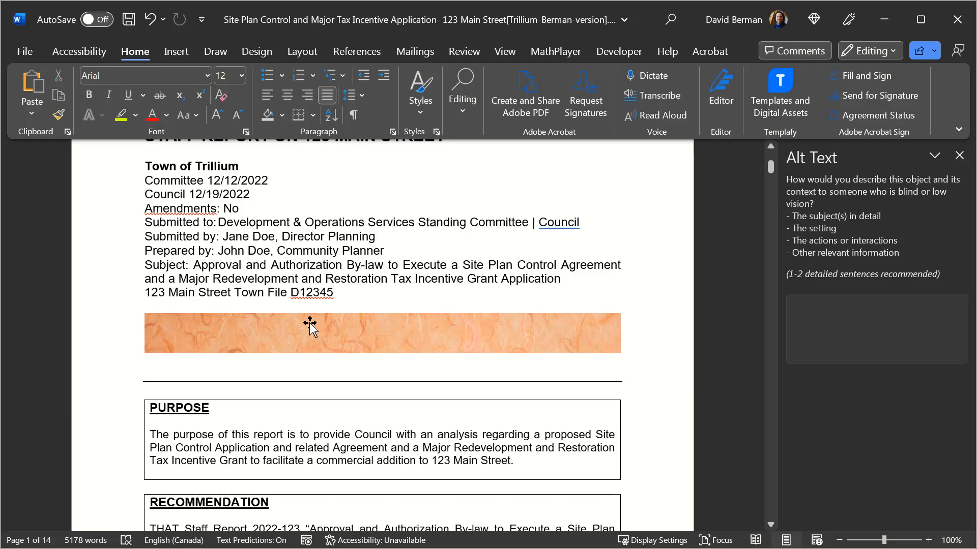
click(281, 328)
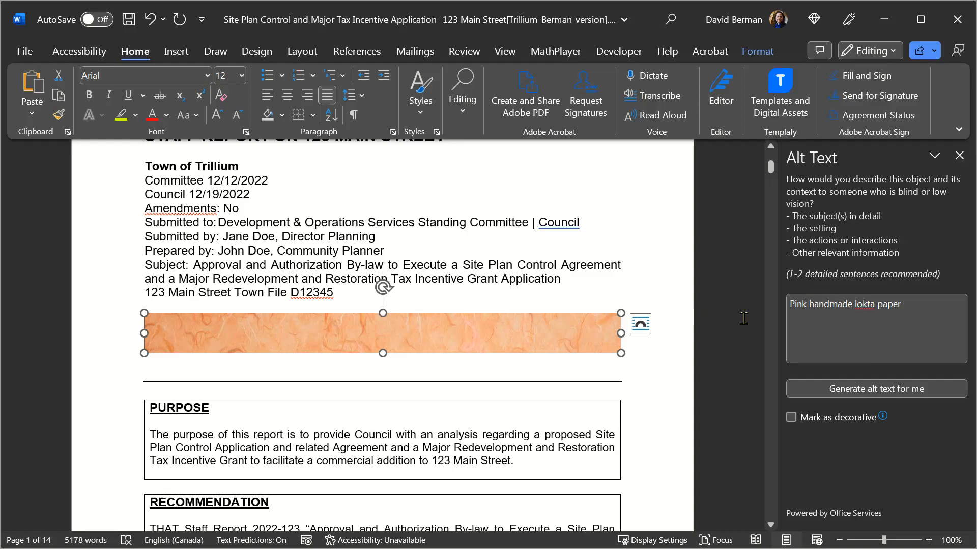
click(917, 308)
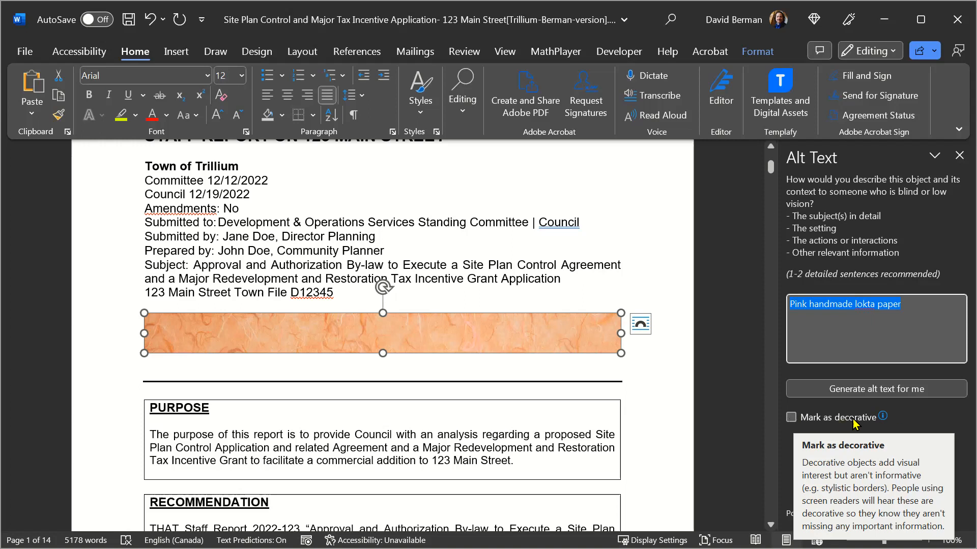
click(518, 335)
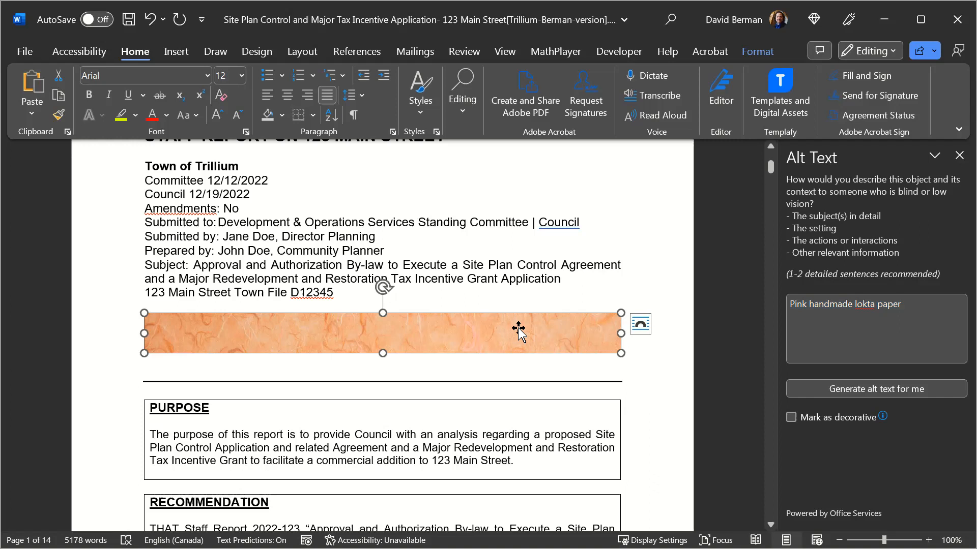
click(903, 305)
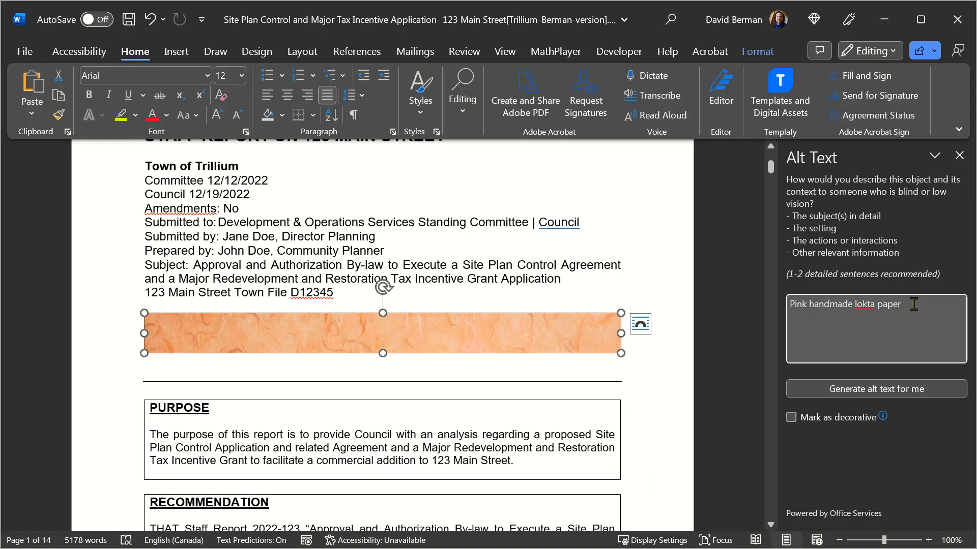
click(791, 418)
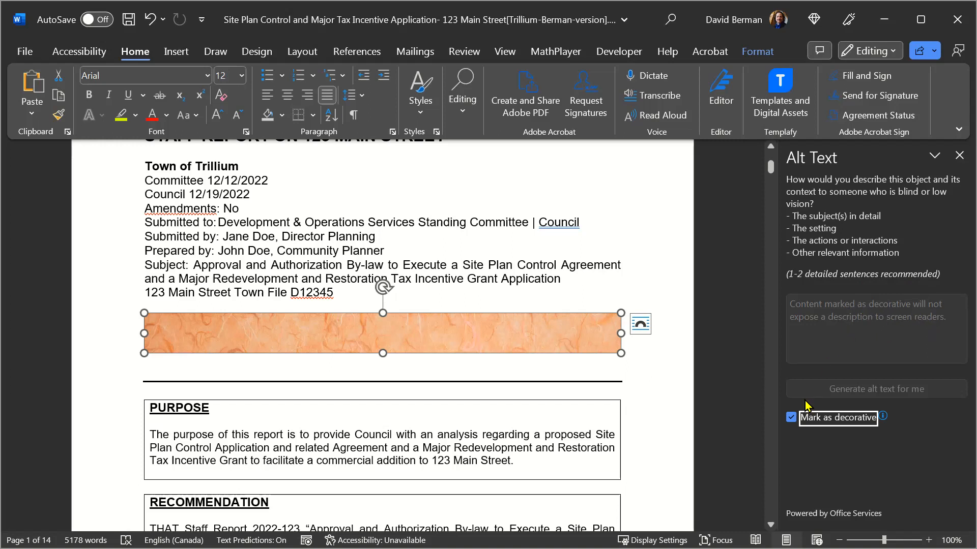
- Recheck the alt text settings of the orange banner and of the Town of Trillium logo
click(336, 292)
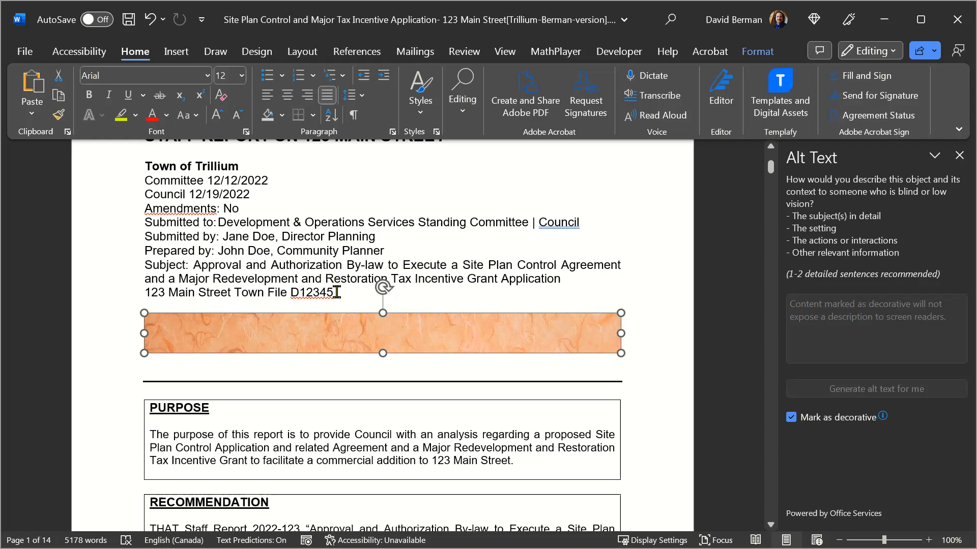
click(330, 328)
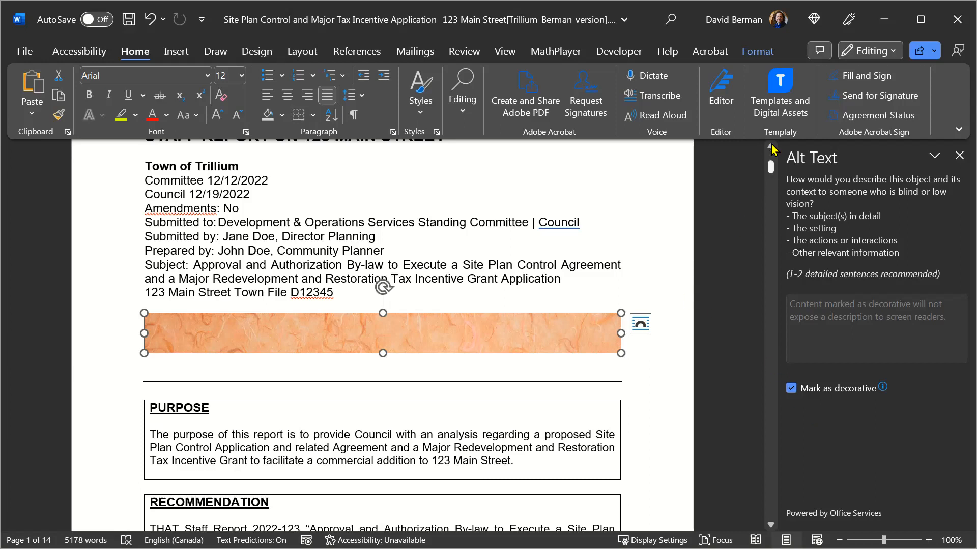
scroll(391, 250, up, 5)
click(183, 256)
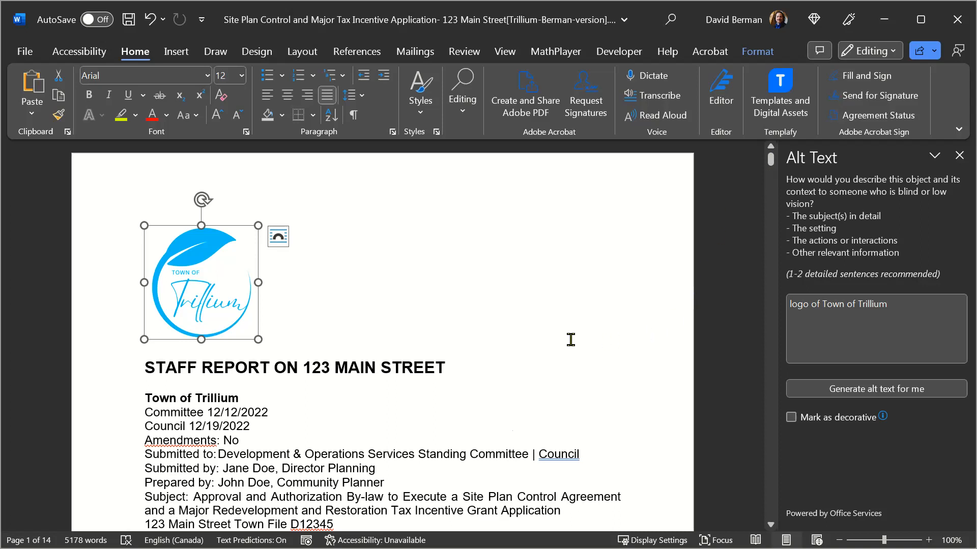
click(513, 350)
key(Down)
key(Down)
key(Down)
key(Down)
key(Down)
key(Down)
key(Down)
key(Down)
key(Down)
key(Down)
key(Down)
key(Down)
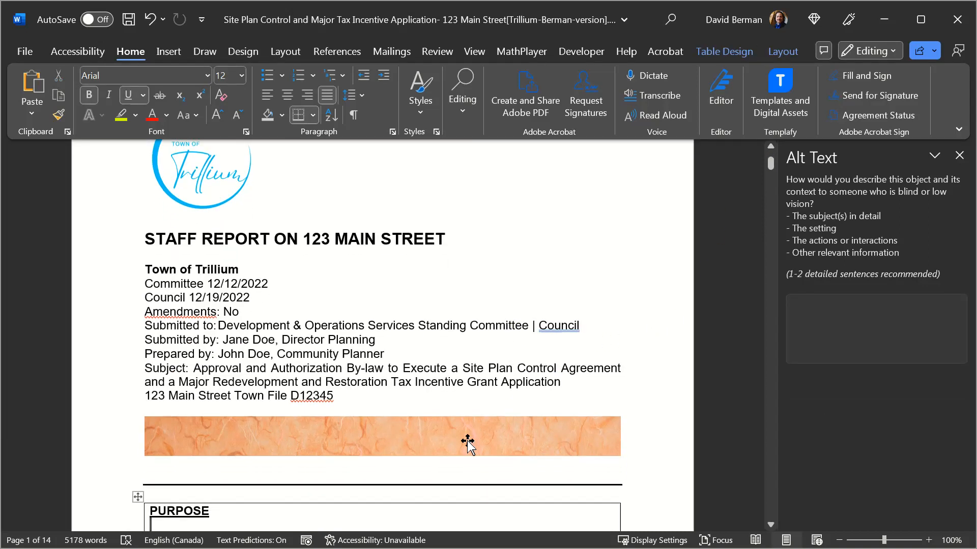
click(467, 443)
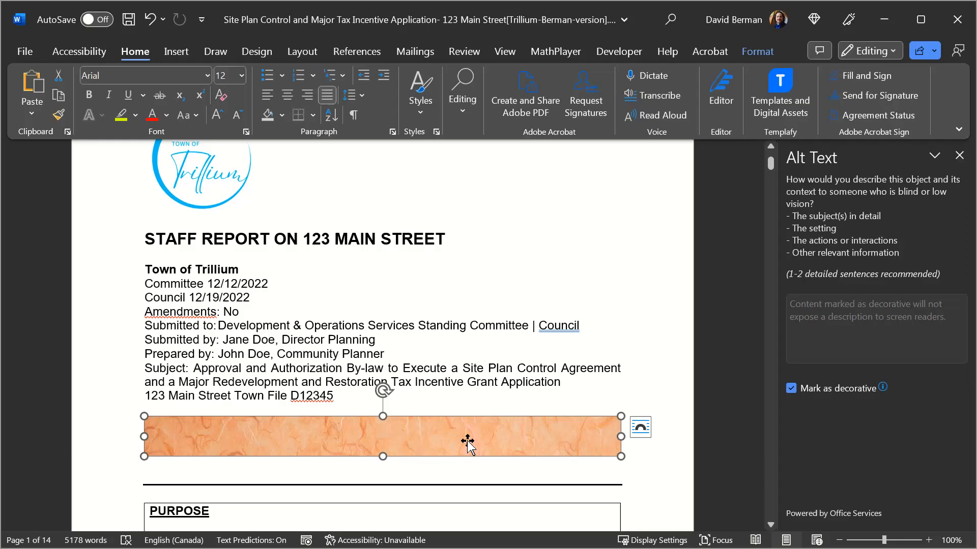